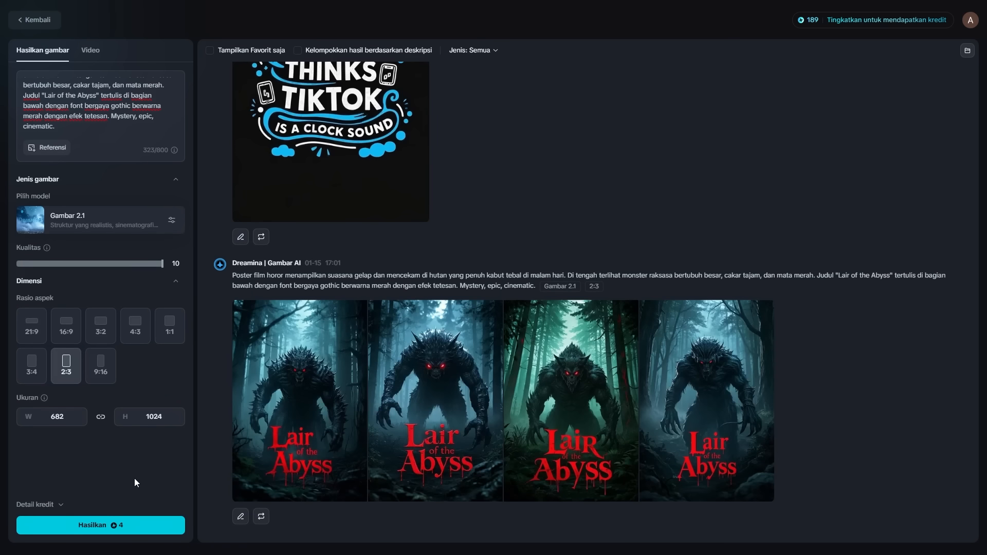
Look through all four generated "Lair of the Abyss" horror posters at full size.
{"action": "left_click", "coordinate": [262, 397]}
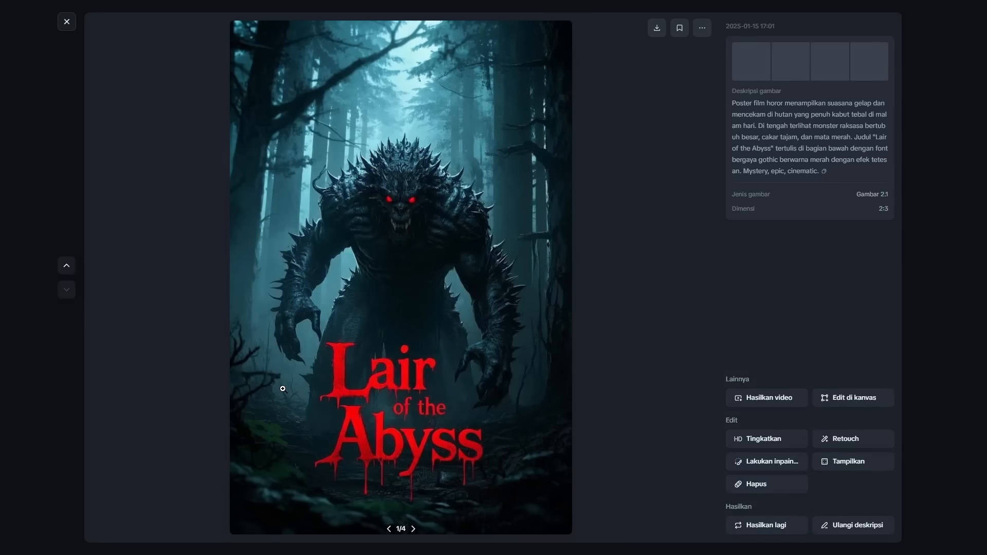
{"action": "left_click", "coordinate": [413, 529]}
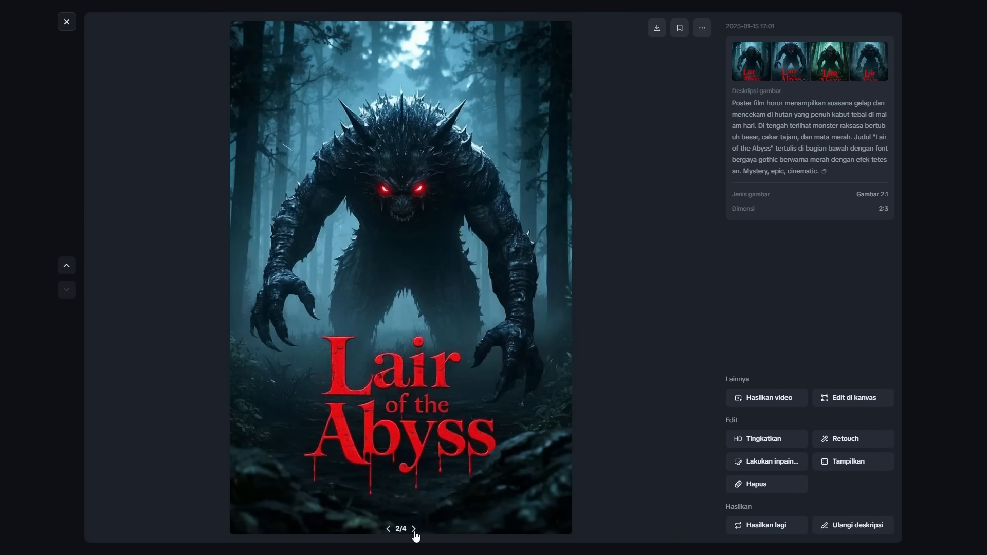
{"action": "left_click", "coordinate": [413, 529]}
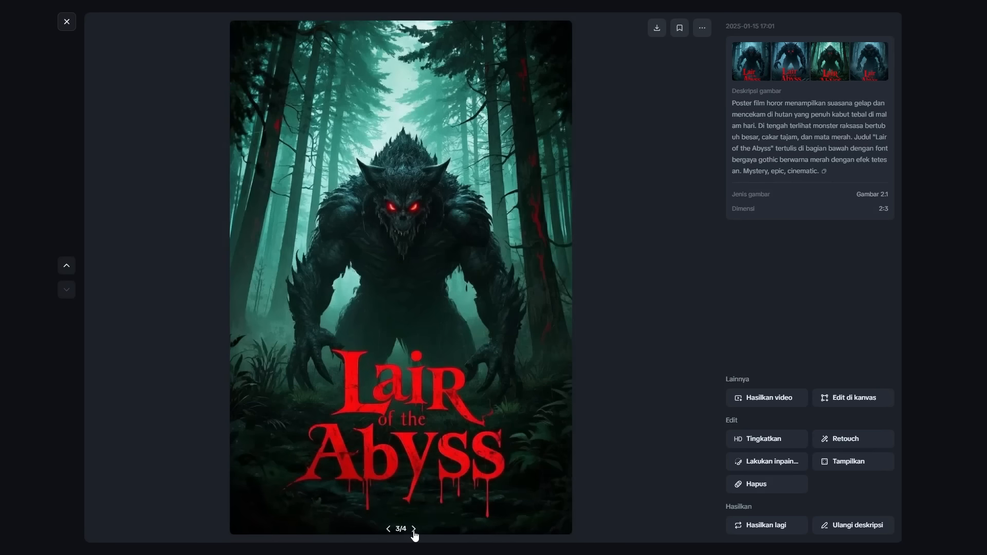
{"action": "left_click", "coordinate": [414, 529]}
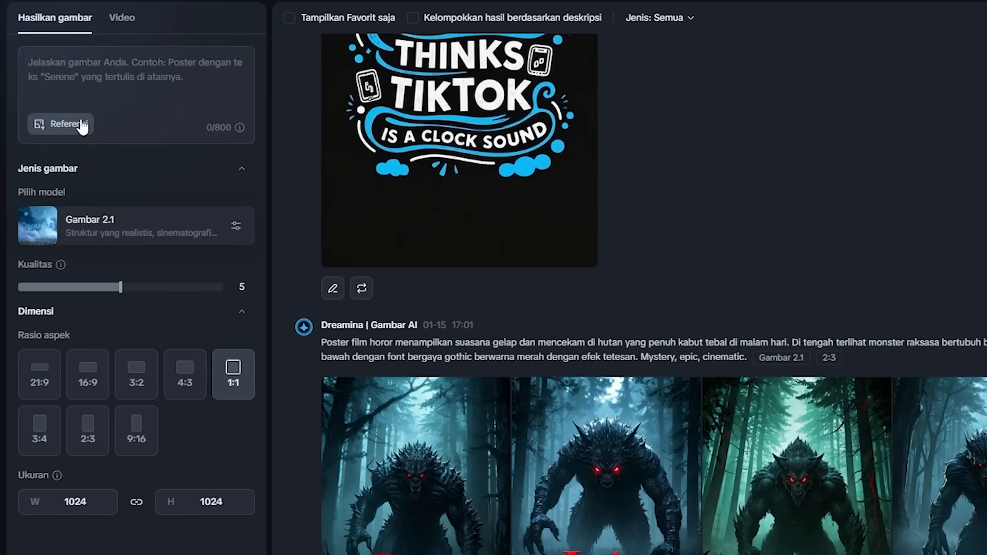
Add the photo of the man in the yellow jacket as a reference image with the Khusus reference type.
{"action": "left_click", "coordinate": [81, 124]}
{"action": "left_click", "coordinate": [159, 175]}
{"action": "key", "text": "Return"}
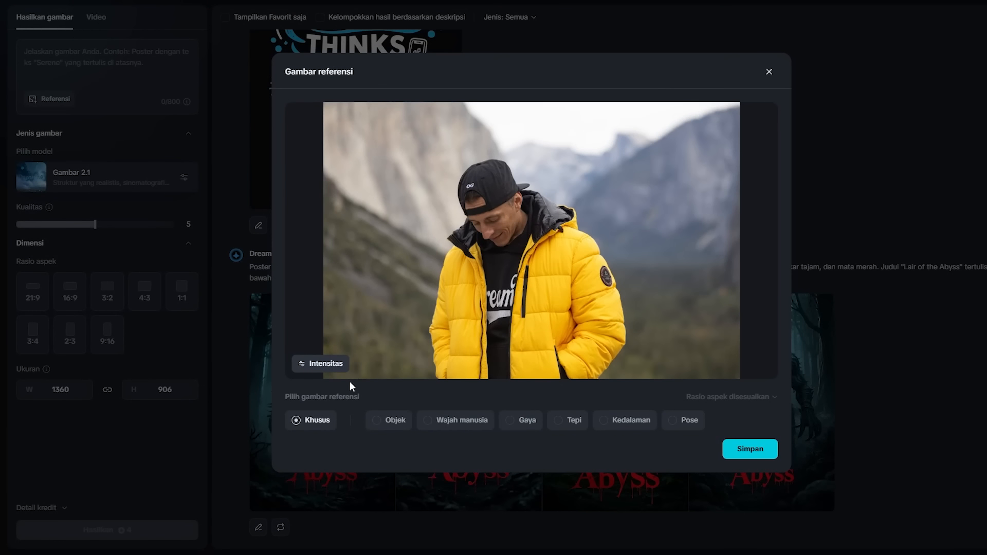
{"action": "mouse_move", "coordinate": [326, 423]}
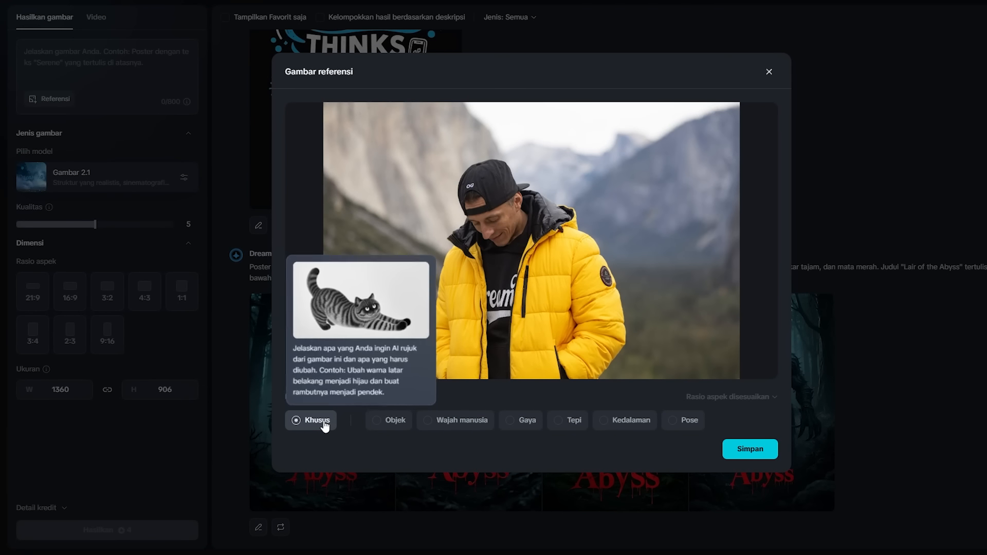
{"action": "left_click", "coordinate": [748, 449]}
Use the Gambar 2.0 Pro model and set the image quality to 10.
{"action": "left_click", "coordinate": [124, 185]}
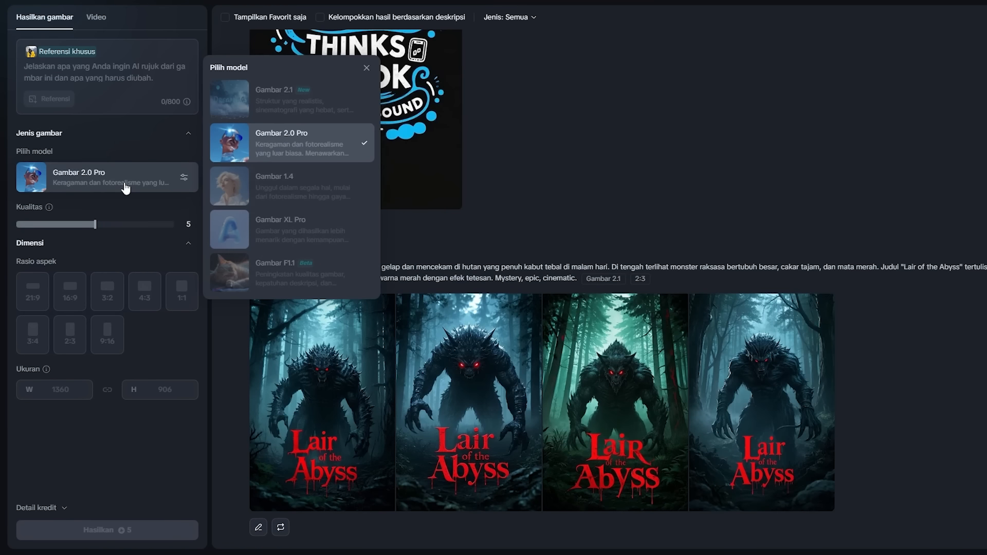
{"action": "left_click", "coordinate": [288, 146]}
{"action": "left_click_drag", "start_coordinate": [99, 231], "coordinate": [181, 226]}
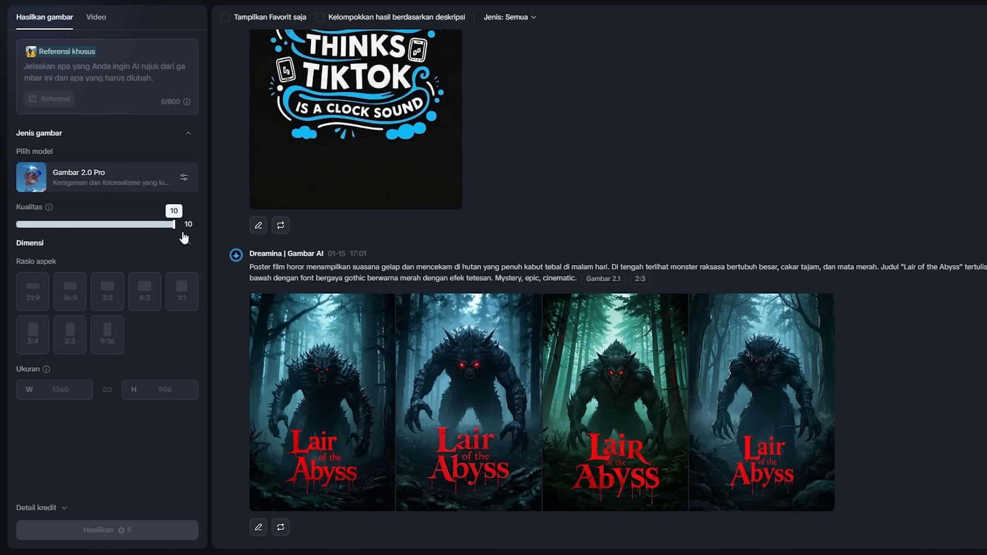
Enter the prompt "ubah warna jaket menjadi merah, dan ubah background menjadi pantai indah" after the reference and generate the images.
{"action": "left_click", "coordinate": [124, 74]}
{"action": "type", "text": "ubah"}
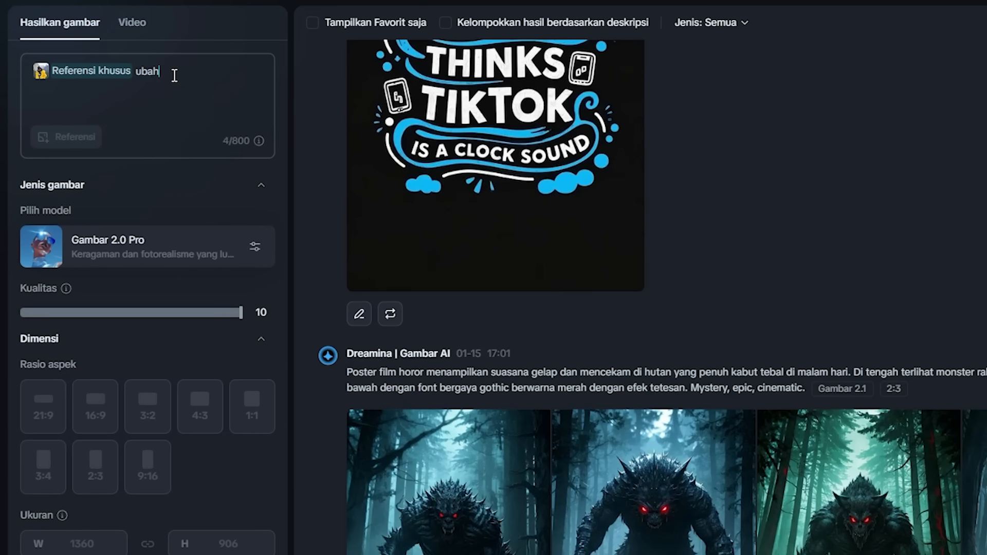
{"action": "type", "text": " warna jaket menjadi merah, dan ubah "}
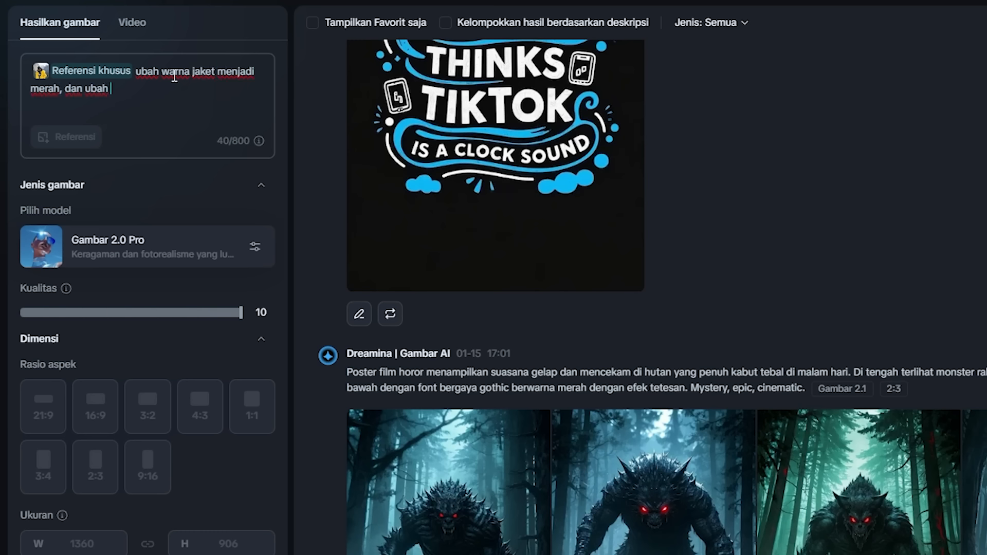
{"action": "type", "text": "background menjadi pantai indah"}
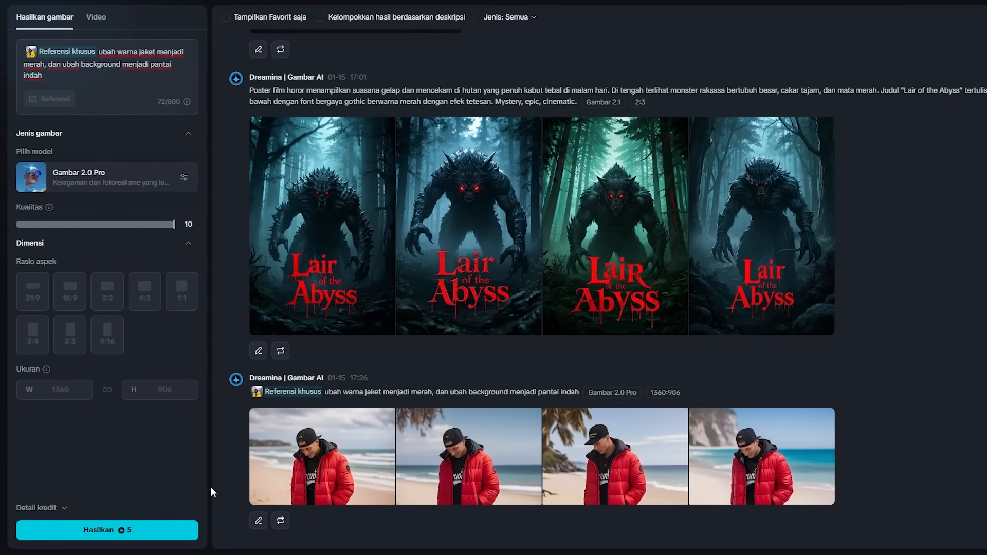
Look through all four red-jacket beach results at full size, then return to the generation page.
{"action": "left_click", "coordinate": [306, 457]}
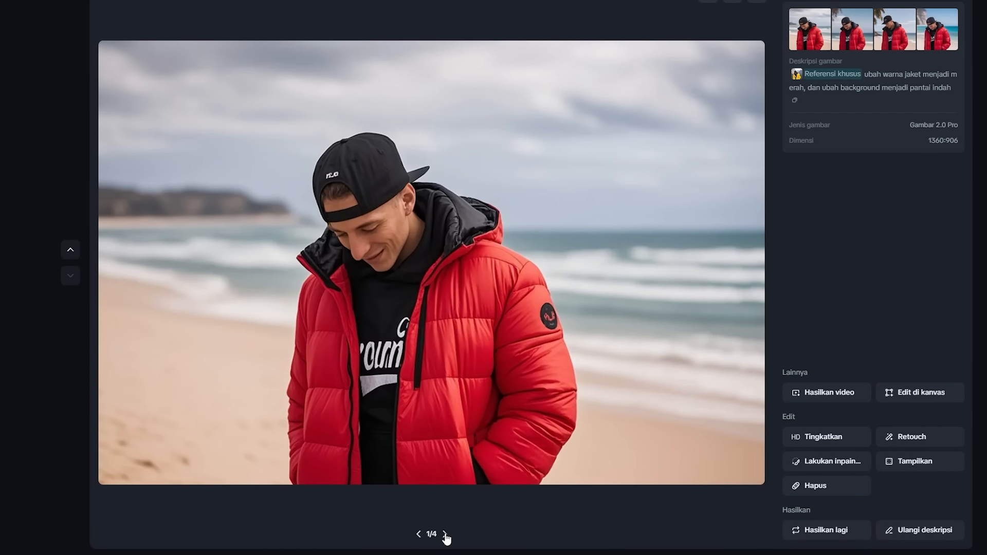
{"action": "left_click", "coordinate": [445, 534]}
{"action": "left_click", "coordinate": [445, 534]}
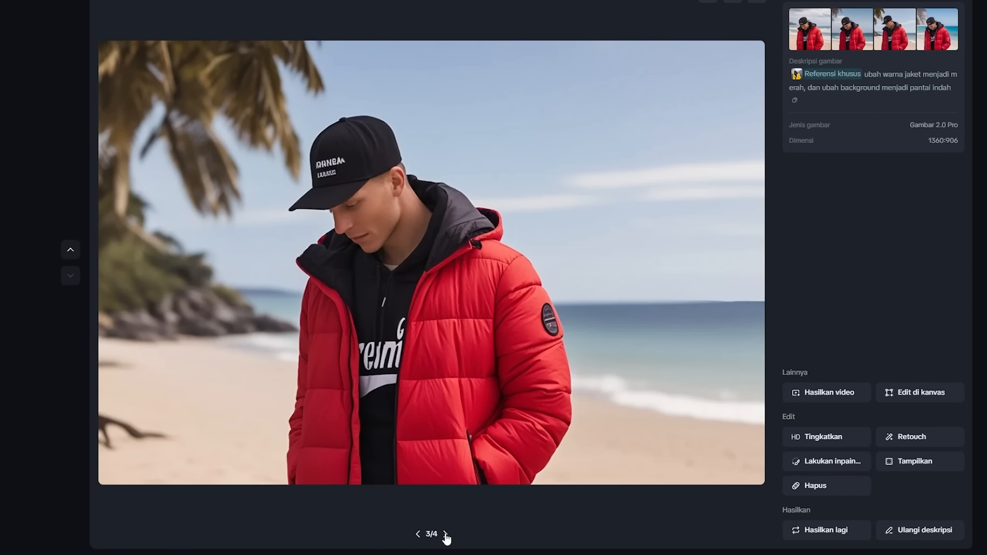
{"action": "left_click", "coordinate": [445, 534]}
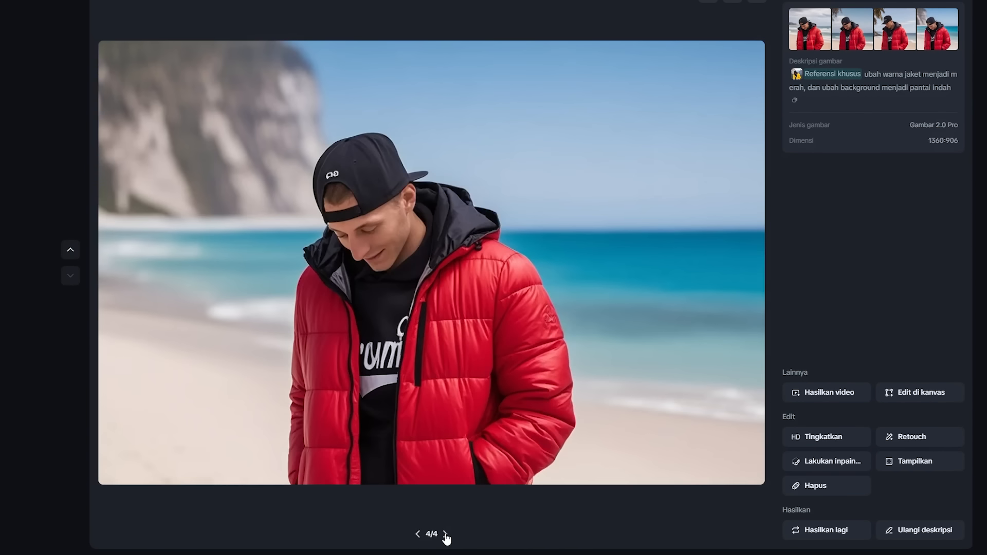
{"action": "key", "text": "Escape"}
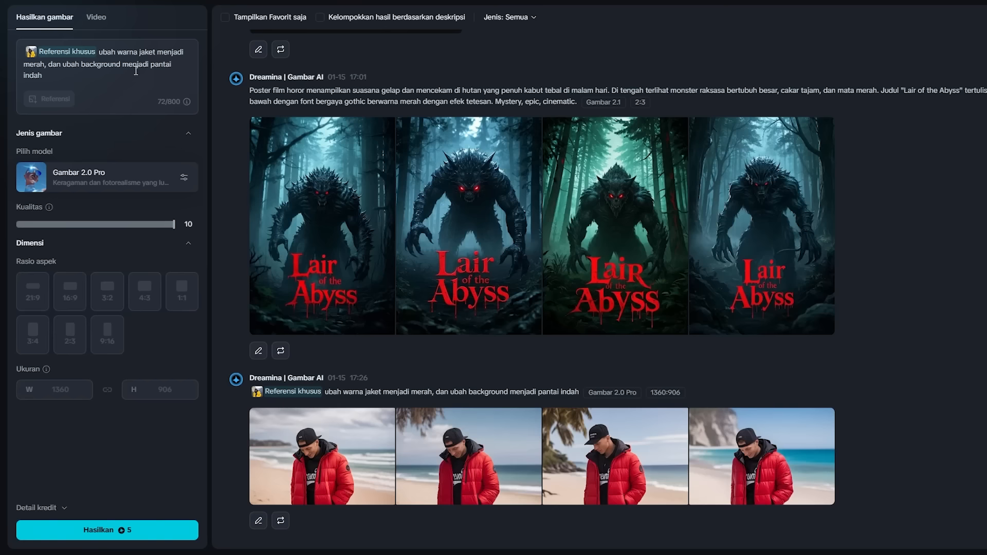
Replace the prompt text after the reference with "ubah gaya foto menjadi 3D", generate the images and open the second result.
{"action": "left_click_drag", "start_coordinate": [101, 54], "coordinate": [144, 85]}
{"action": "key", "text": "BackSpace"}
{"action": "type", "text": "ubah gaya fot"}
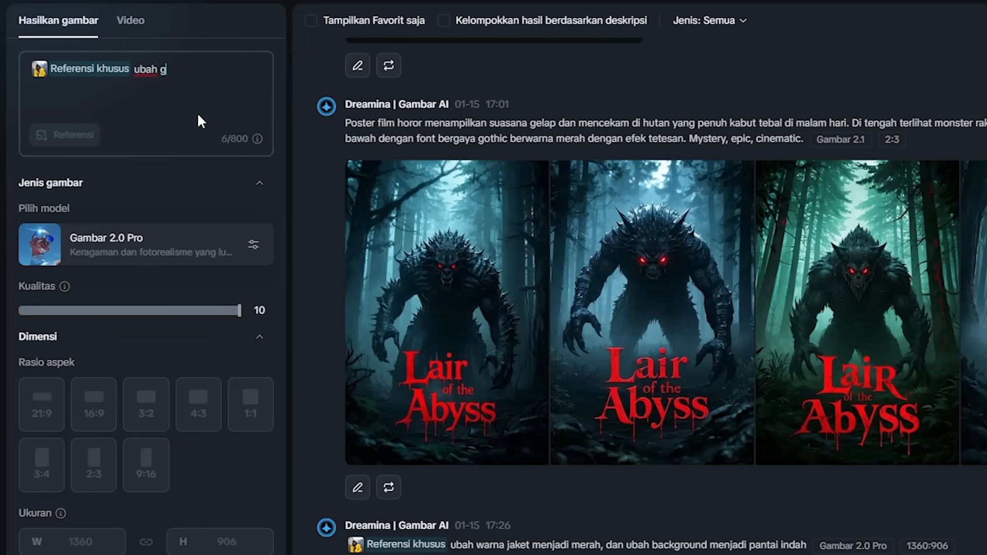
{"action": "type", "text": "o menjadi 3D"}
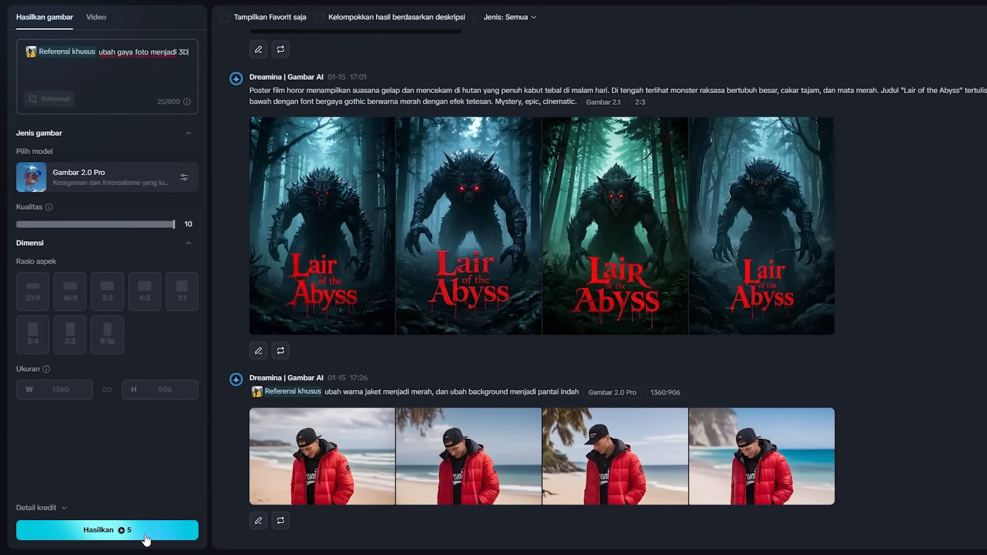
{"action": "left_click", "coordinate": [187, 533]}
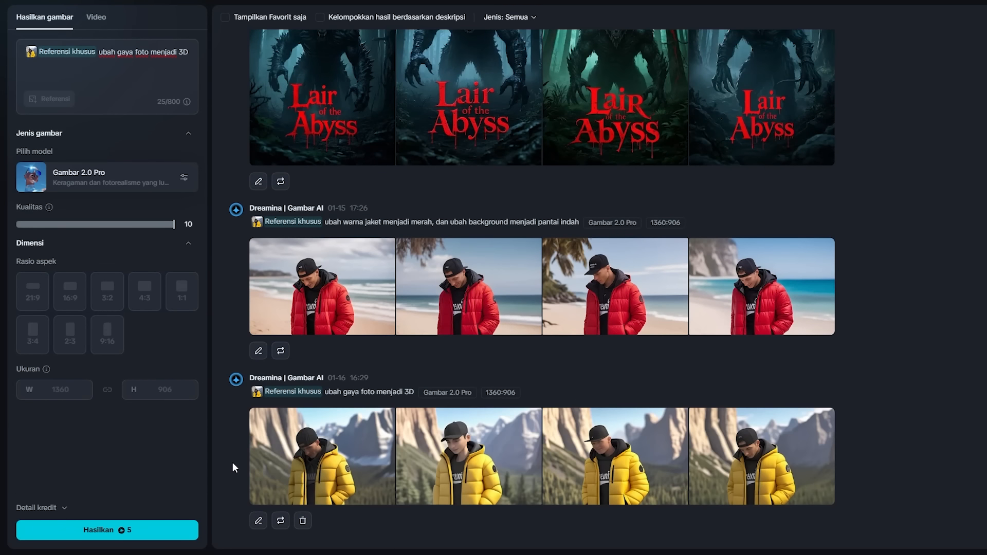
{"action": "left_click", "coordinate": [454, 460]}
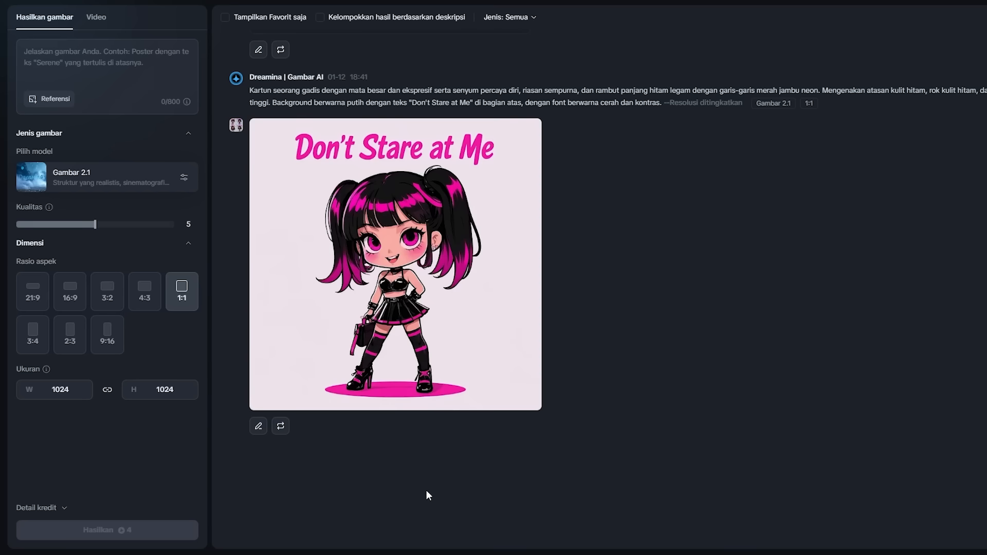
Add xadix.png as a reference image of type Wajah manusia with a 16:9 aspect ratio.
{"action": "left_click", "coordinate": [62, 101]}
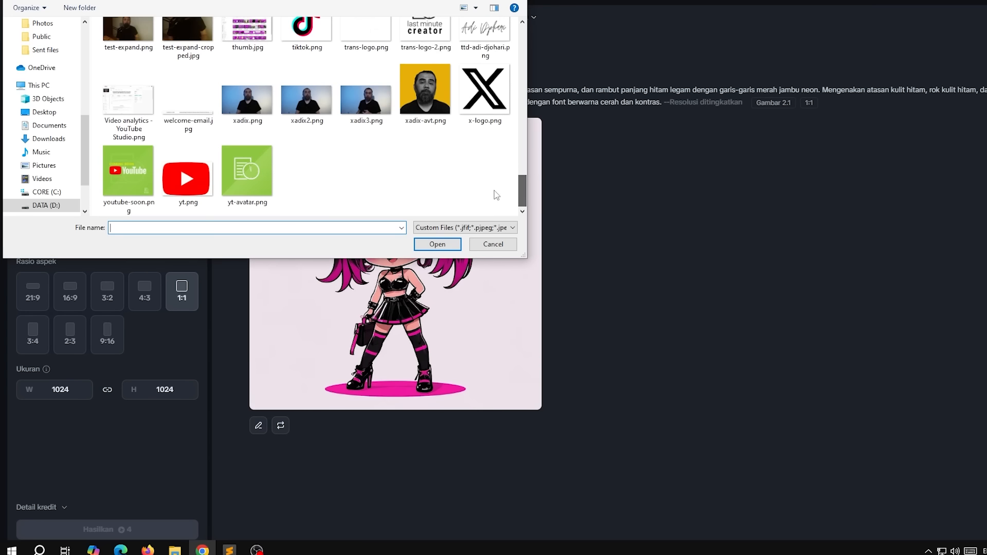
{"action": "left_click", "coordinate": [247, 95]}
{"action": "left_click", "coordinate": [436, 243]}
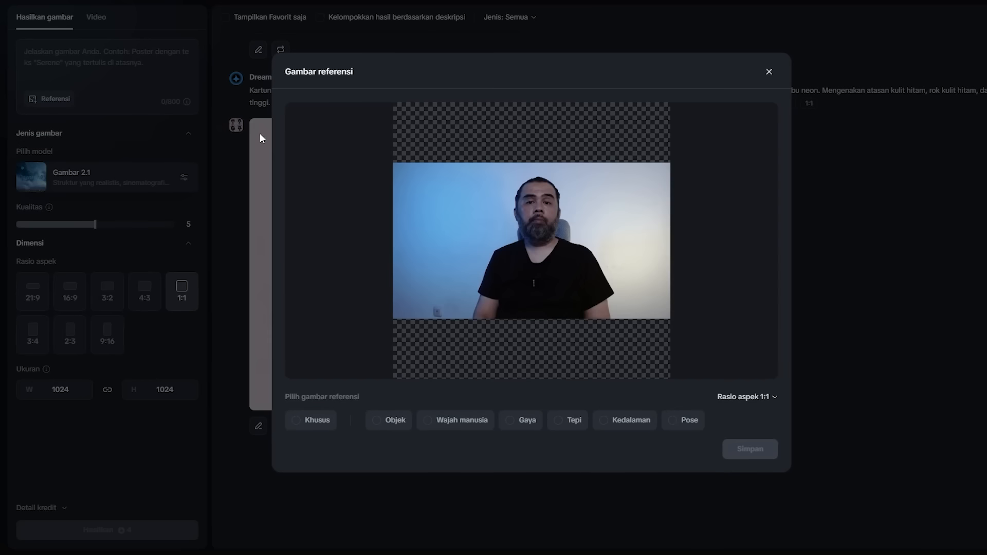
{"action": "left_click", "coordinate": [456, 420]}
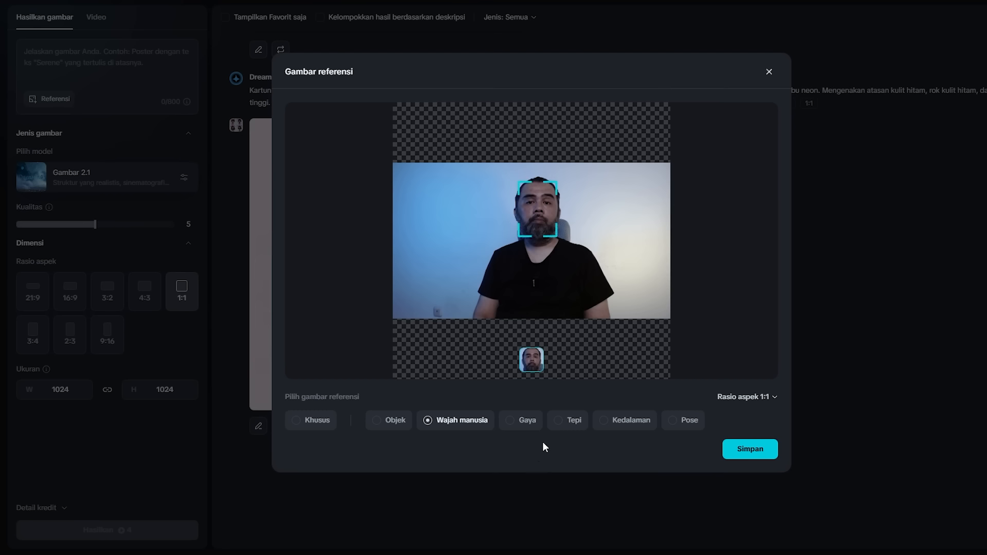
{"action": "left_click", "coordinate": [744, 398]}
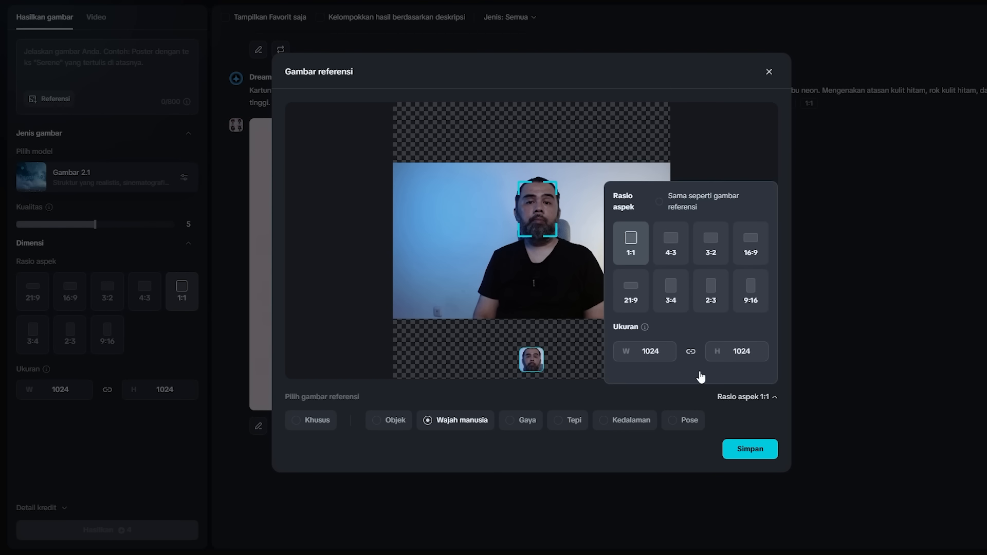
{"action": "left_click", "coordinate": [745, 237]}
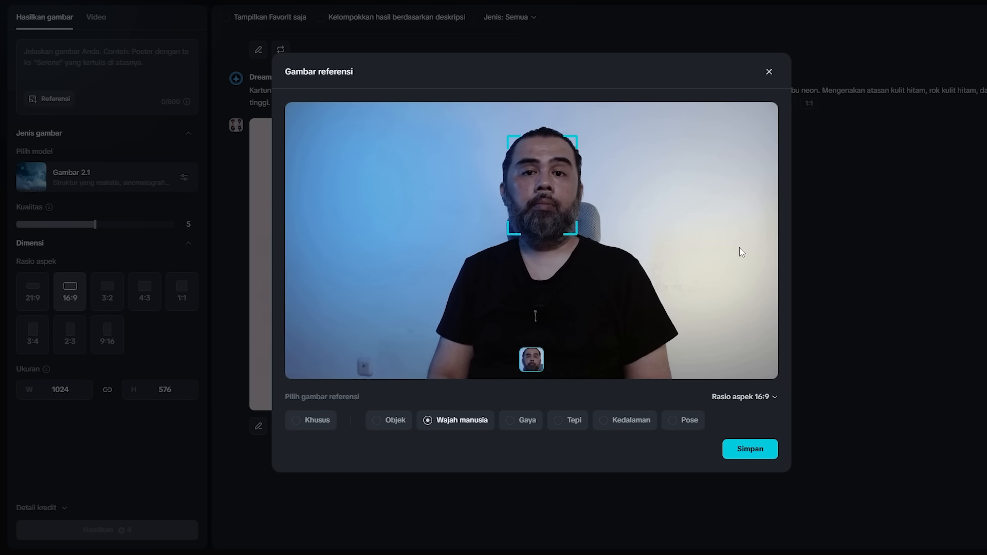
{"action": "left_click", "coordinate": [752, 450]}
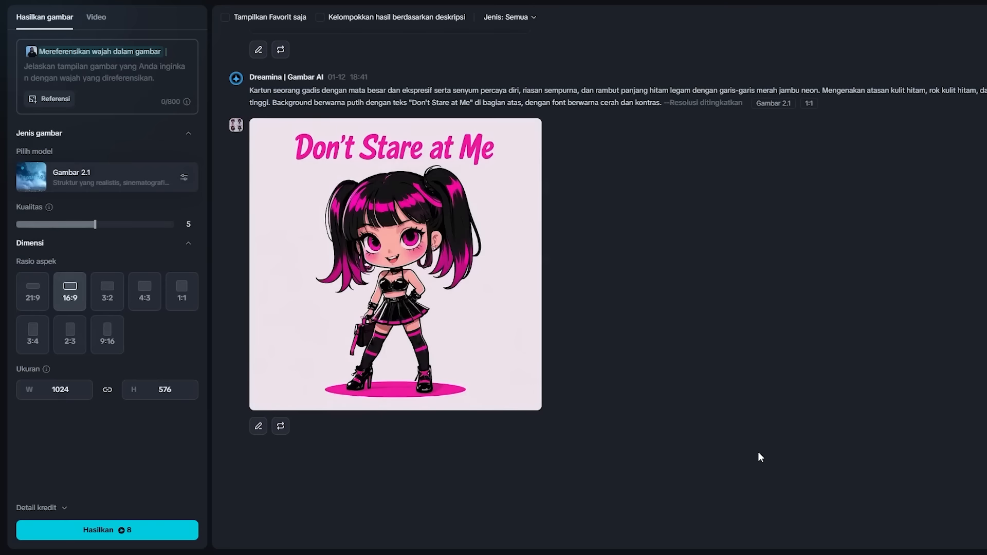
Enter a photorealistic prompt about a long-haired man in his 40s swimming and screaming in the sea, with a great white shark behind him.
{"action": "left_click", "coordinate": [171, 75]}
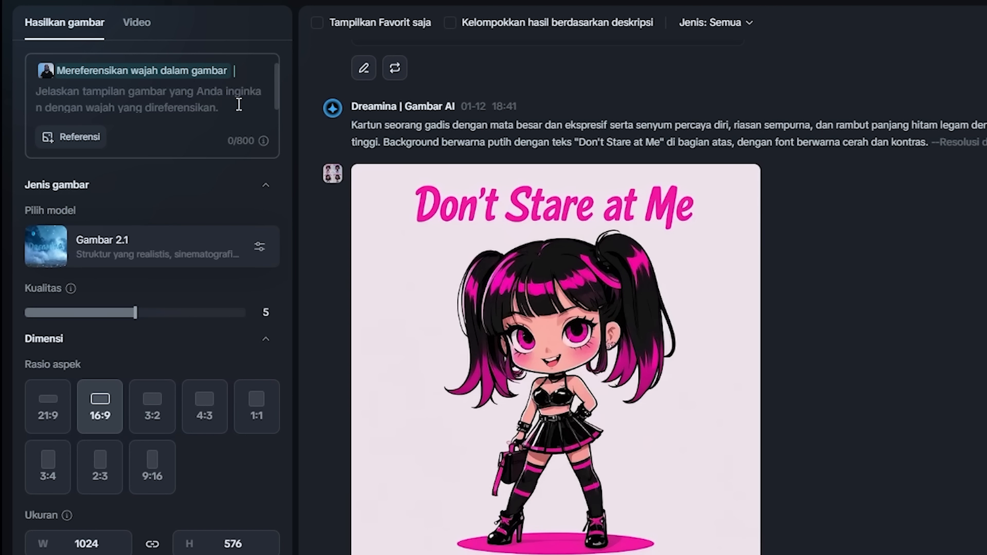
{"action": "key", "text": "ctrl+v"}
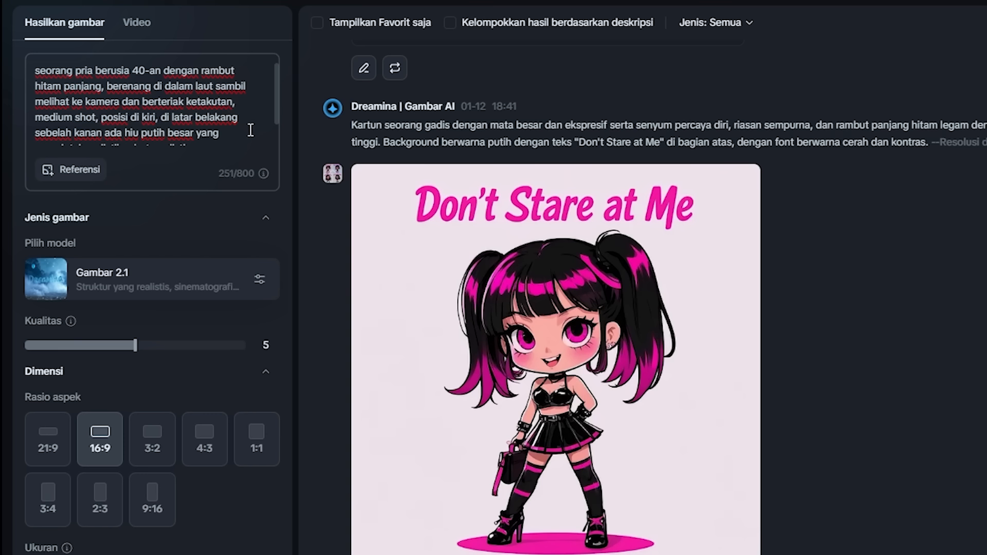
{"action": "scroll", "coordinate": [222, 126], "scroll_direction": "down", "scroll_amount": 1}
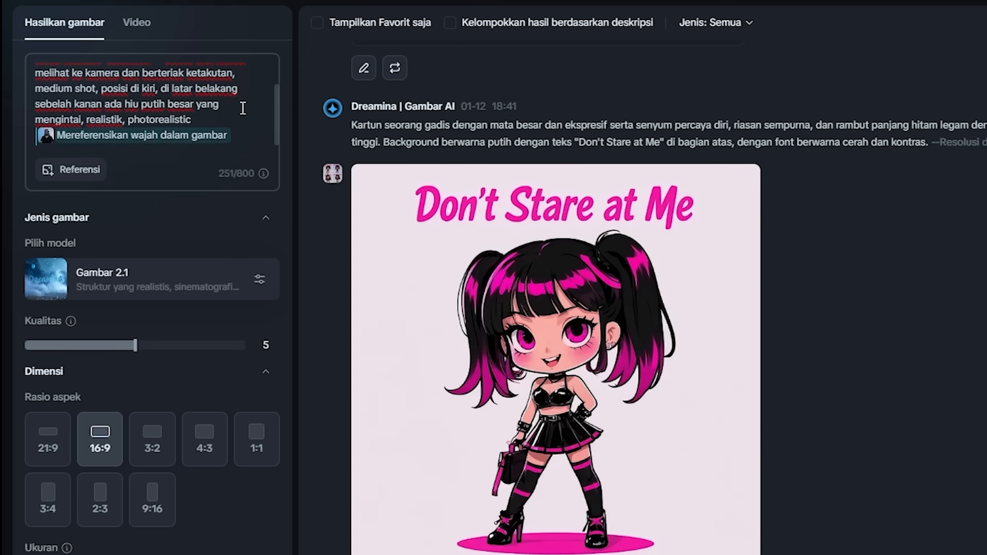
Set the quality to 10 and the image width to 1280, and generate the images.
{"action": "left_click_drag", "start_coordinate": [136, 345], "coordinate": [246, 345]}
{"action": "scroll", "coordinate": [98, 406], "scroll_direction": "down", "scroll_amount": 2}
{"action": "scroll", "coordinate": [98, 406], "scroll_direction": "down", "scroll_amount": 2}
{"action": "left_click_drag", "start_coordinate": [102, 356], "coordinate": [67, 363]}
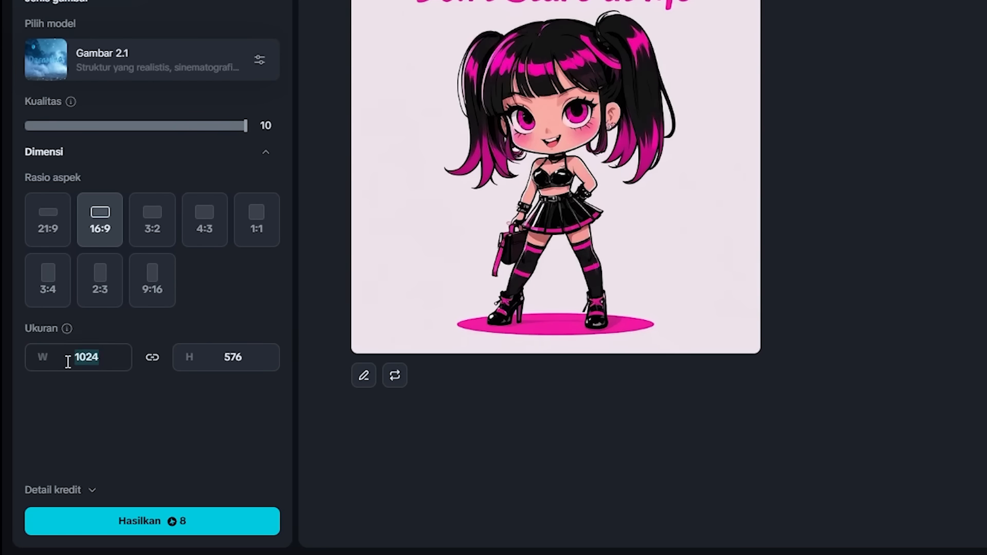
{"action": "type", "text": "1280"}
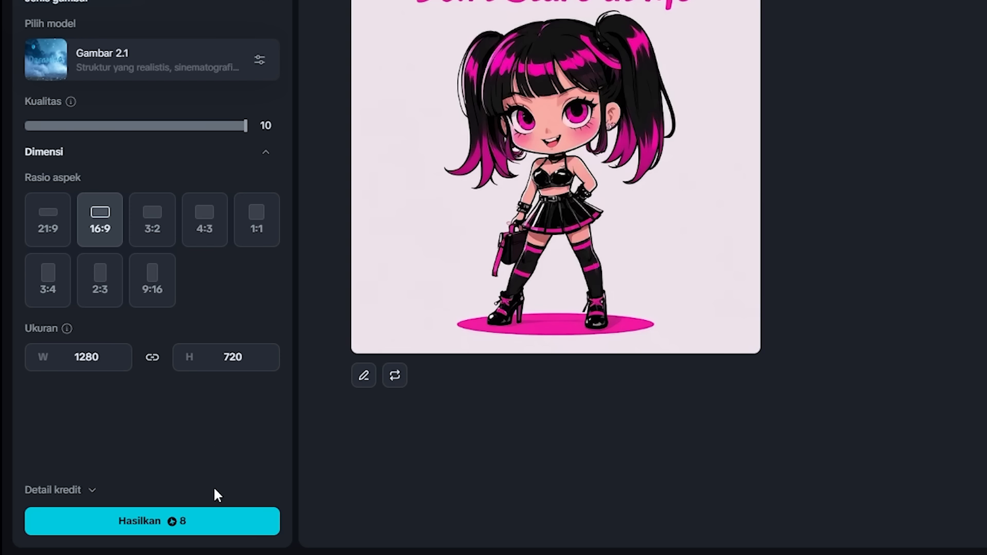
{"action": "left_click", "coordinate": [206, 527]}
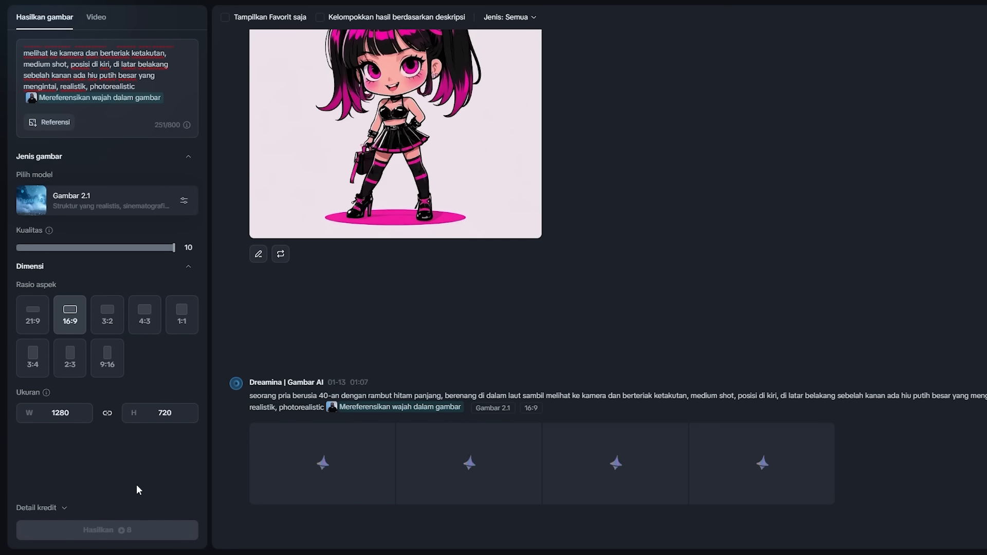
Look through all four generated shark images at full size, then return to the generation page.
{"action": "left_click", "coordinate": [276, 469]}
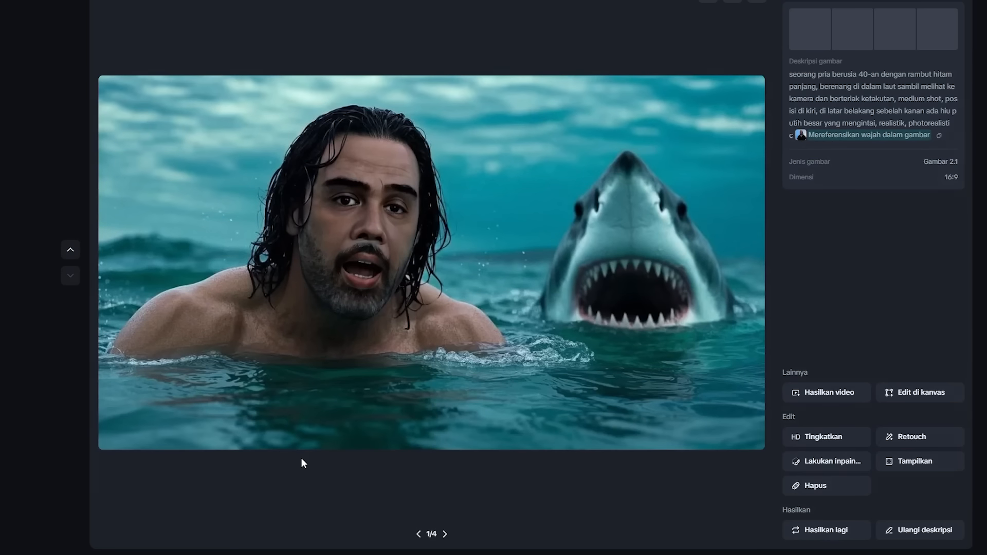
{"action": "left_click", "coordinate": [445, 535]}
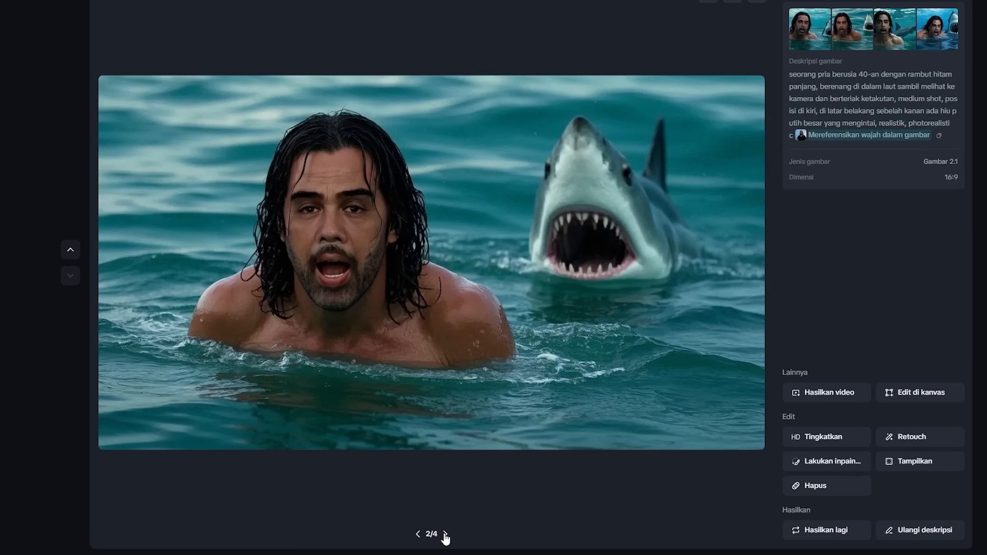
{"action": "left_click", "coordinate": [445, 535]}
{"action": "left_click", "coordinate": [445, 535]}
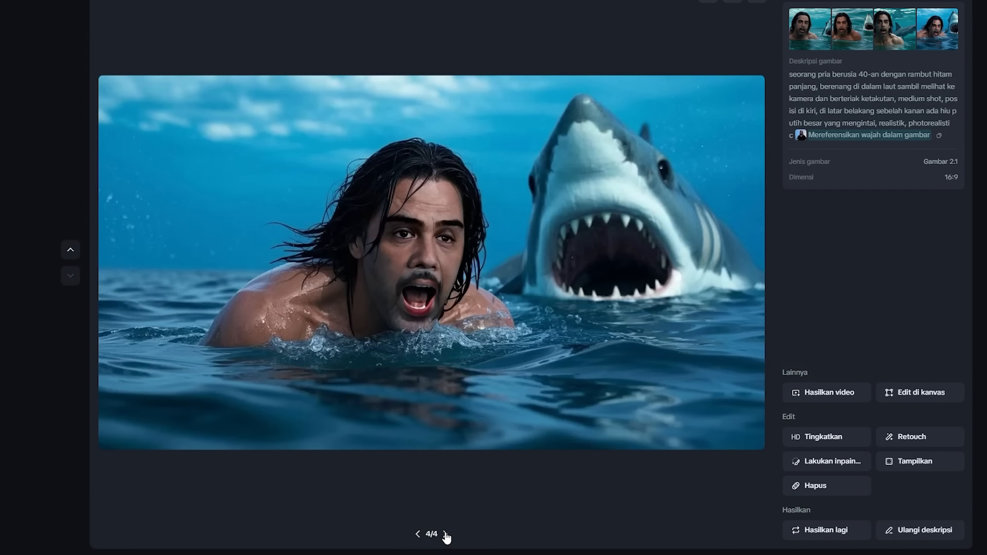
{"action": "key", "text": "Escape"}
Replace "berenang" with "menyelam" in the shark prompt, set the quality to 9, and generate the images.
{"action": "left_click_drag", "start_coordinate": [146, 87], "coordinate": [107, 88]}
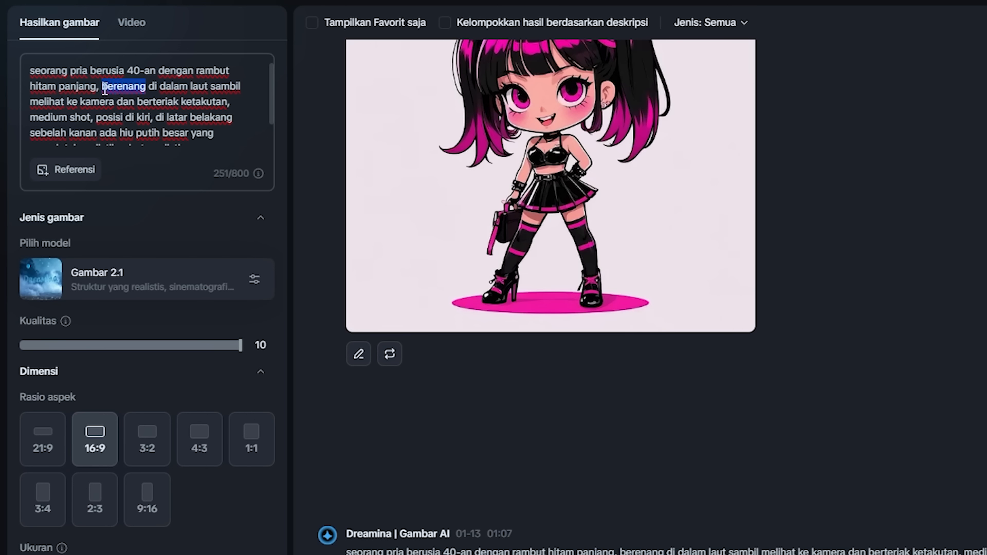
{"action": "type", "text": "menyelam"}
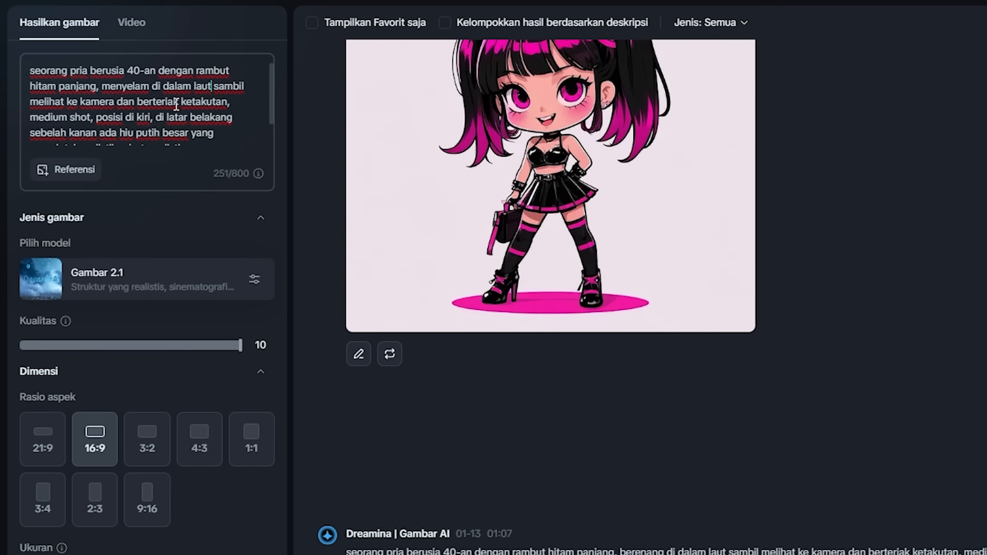
{"action": "left_click", "coordinate": [219, 345]}
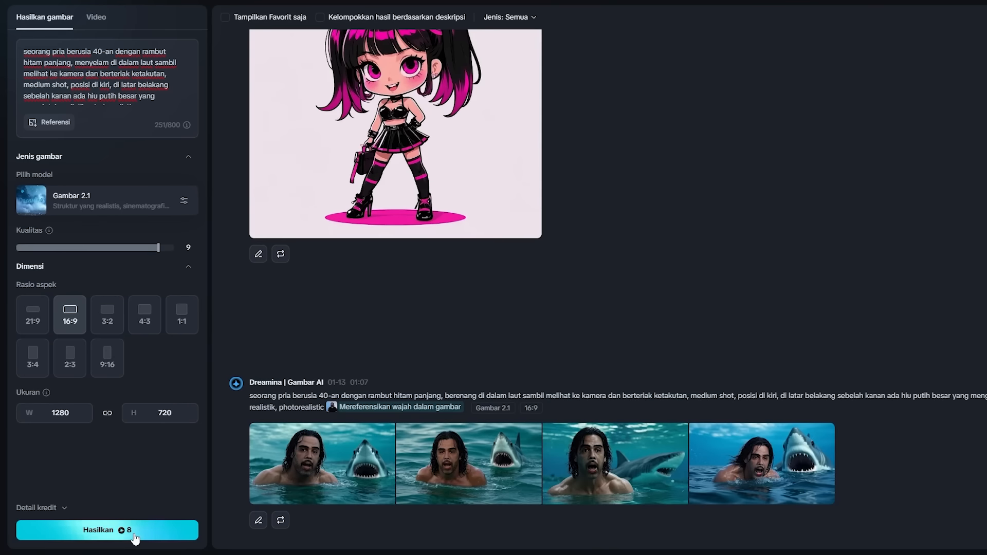
{"action": "left_click", "coordinate": [134, 530]}
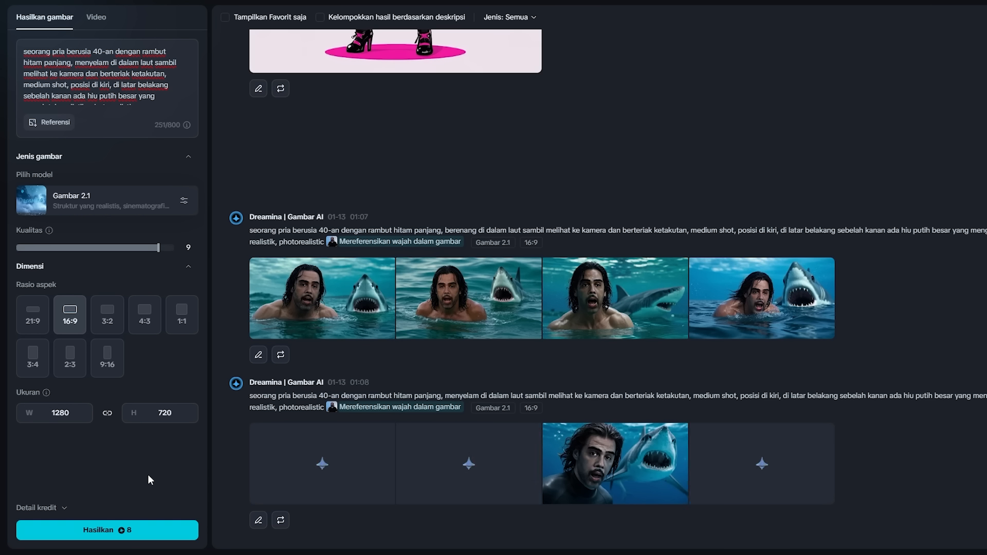
View the new diving images at full size, from the first through the third.
{"action": "left_click", "coordinate": [264, 459]}
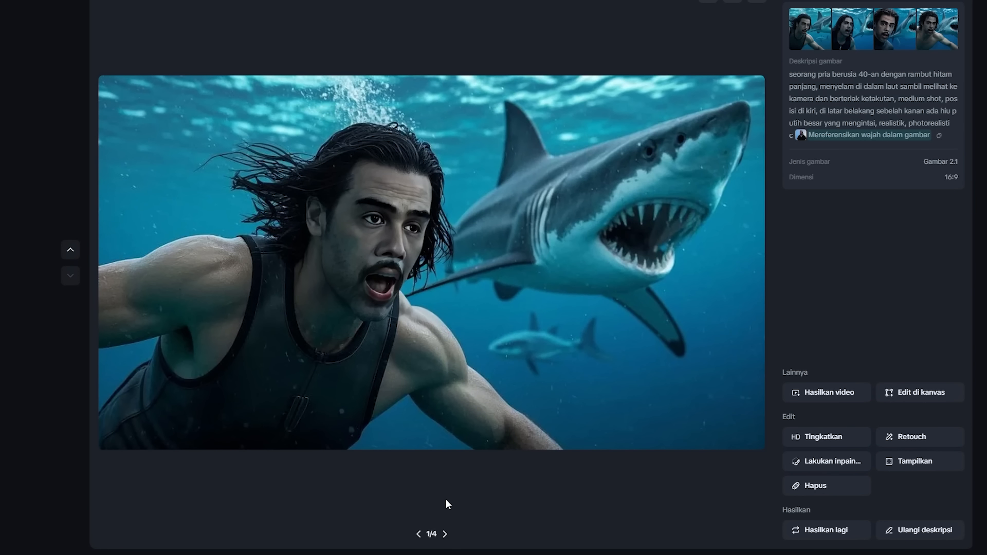
{"action": "left_click", "coordinate": [445, 535]}
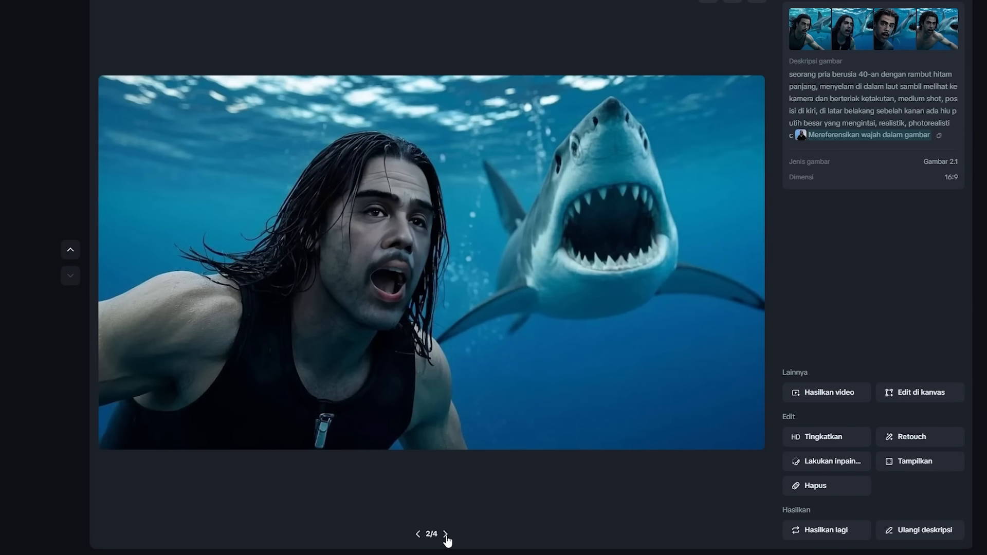
{"action": "left_click", "coordinate": [446, 534]}
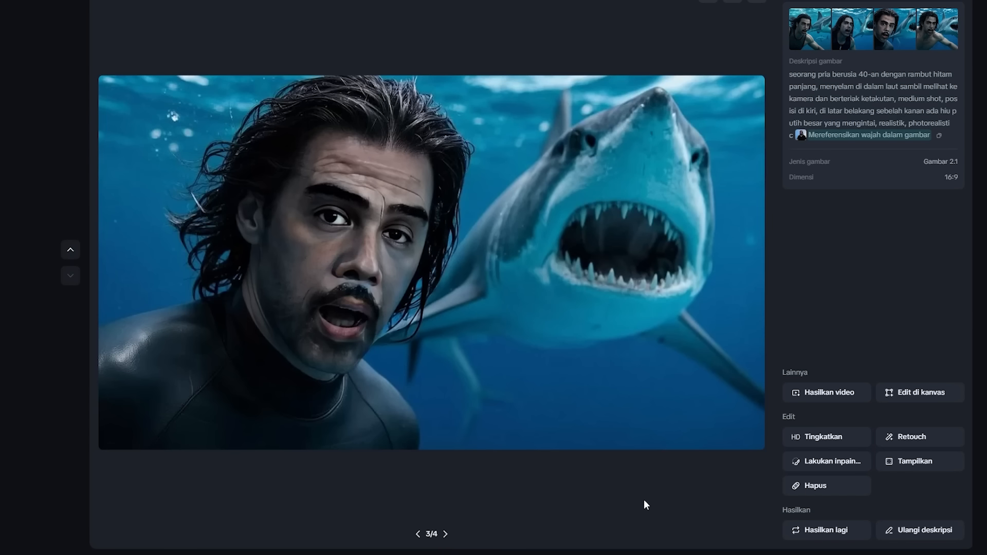
Inpaint the third diving image by masking the man's wetsuit from the neck down and generating with the description "shirtless".
{"action": "left_click", "coordinate": [835, 461]}
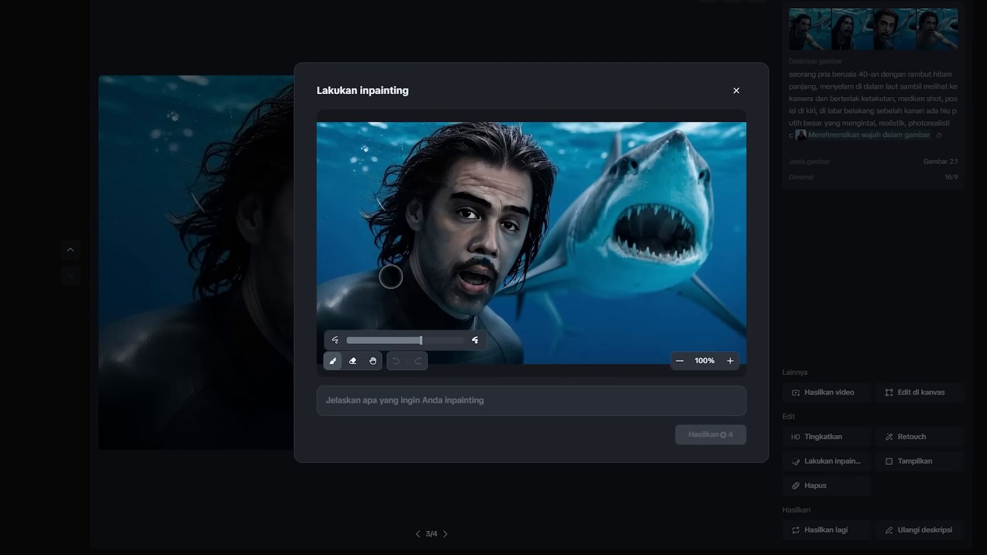
{"action": "mouse_move", "coordinate": [402, 263]}
{"action": "left_mouse_down"}
{"action": "mouse_move", "coordinate": [320, 293]}
{"action": "mouse_move", "coordinate": [316, 350]}
{"action": "mouse_move", "coordinate": [514, 362]}
{"action": "mouse_move", "coordinate": [494, 316]}
{"action": "mouse_move", "coordinate": [461, 326]}
{"action": "mouse_move", "coordinate": [426, 309]}
{"action": "mouse_move", "coordinate": [412, 285]}
{"action": "mouse_move", "coordinate": [369, 290]}
{"action": "mouse_move", "coordinate": [343, 339]}
{"action": "mouse_move", "coordinate": [504, 341]}
{"action": "mouse_move", "coordinate": [405, 304]}
{"action": "mouse_move", "coordinate": [338, 320]}
{"action": "mouse_move", "coordinate": [433, 319]}
{"action": "mouse_move", "coordinate": [515, 337]}
{"action": "mouse_move", "coordinate": [529, 361]}
{"action": "left_mouse_up"}
{"action": "left_click", "coordinate": [448, 400]}
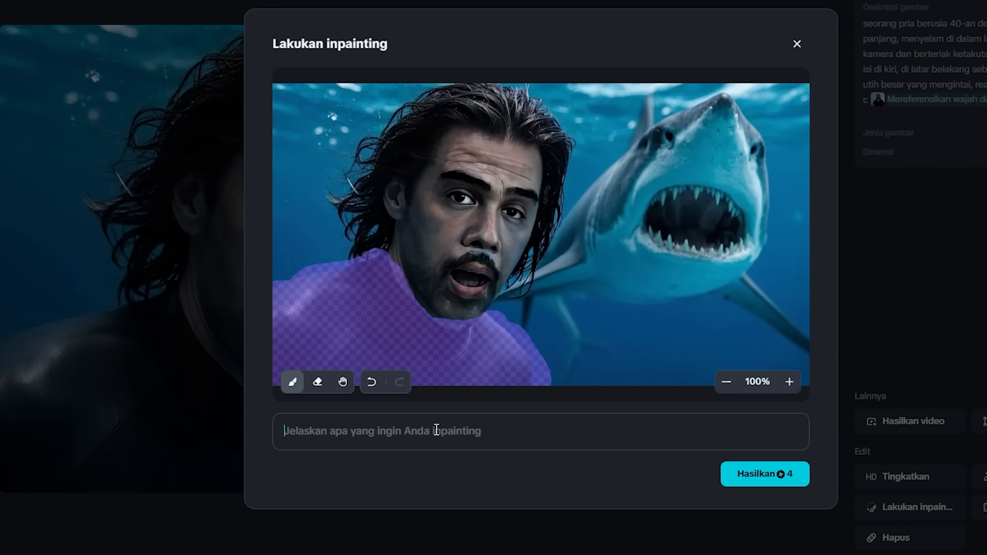
{"action": "type", "text": "shirtless"}
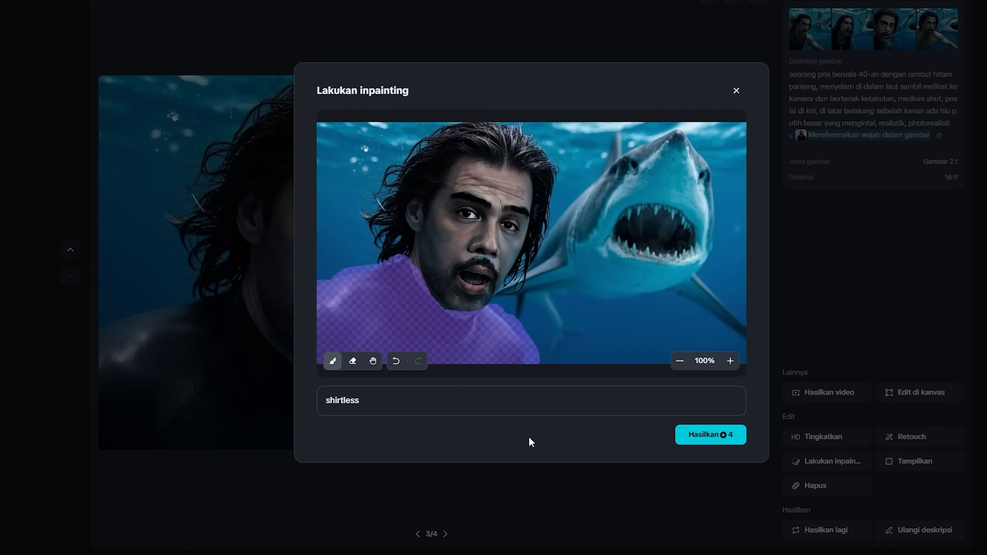
{"action": "left_click", "coordinate": [709, 443]}
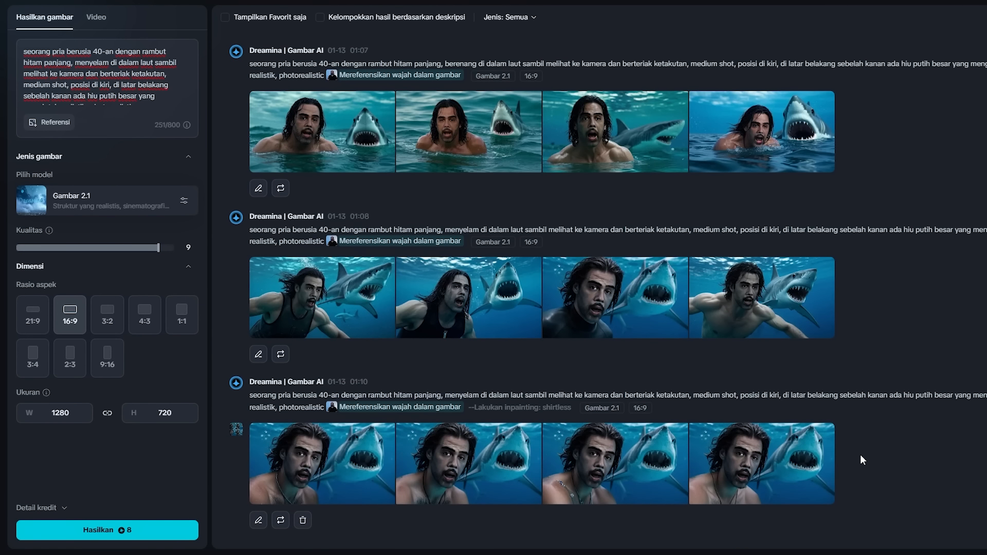
Look through all four inpainted shirtless images at full size.
{"action": "left_click", "coordinate": [319, 470]}
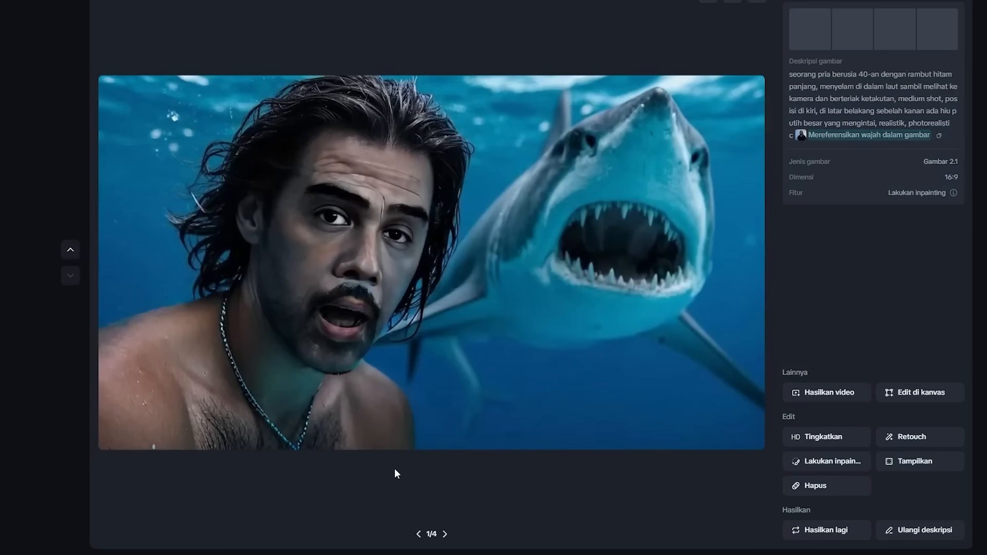
{"action": "left_click", "coordinate": [445, 534]}
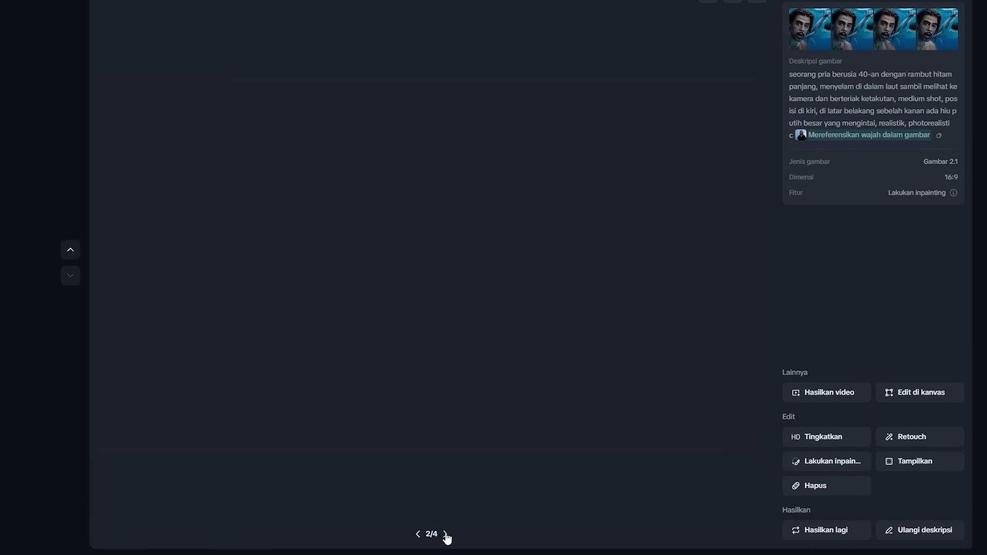
{"action": "left_click", "coordinate": [445, 535]}
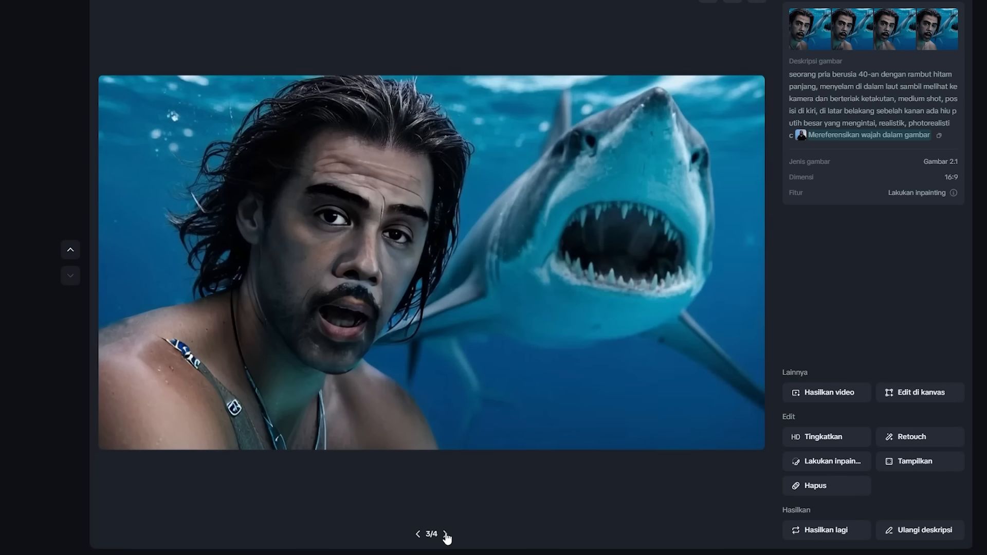
{"action": "left_click", "coordinate": [445, 534]}
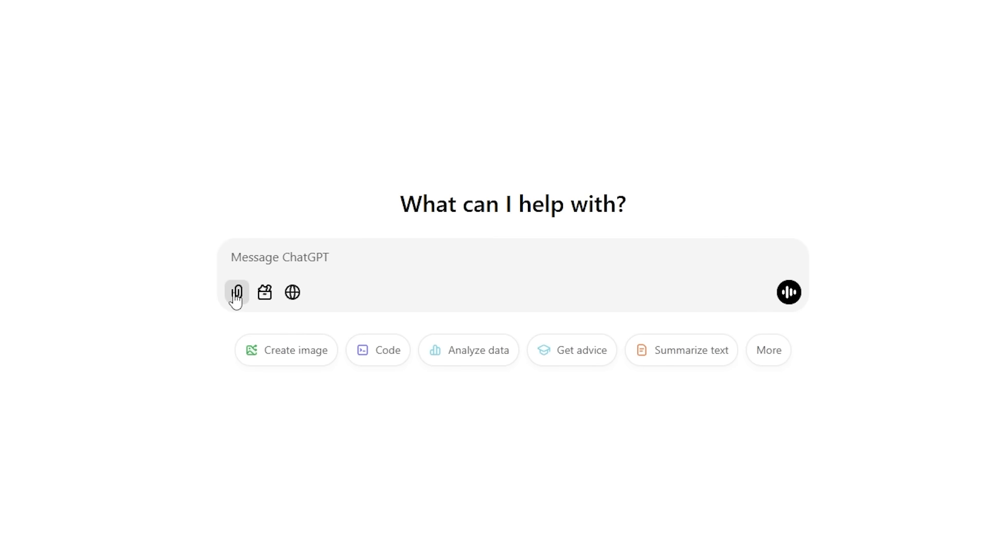
In ChatGPT, attach eHguvguJA0Uhd.jpg and send "tulis prompt untuk AI text to image dalam Bahasa Indonesia berdasarkan image terlampir".
{"action": "left_click", "coordinate": [234, 294]}
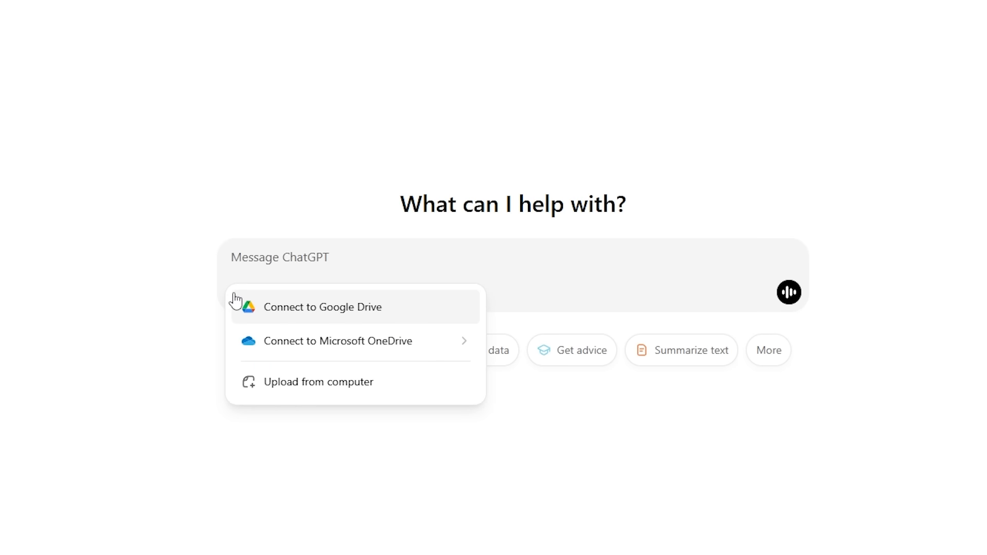
{"action": "left_click", "coordinate": [268, 395]}
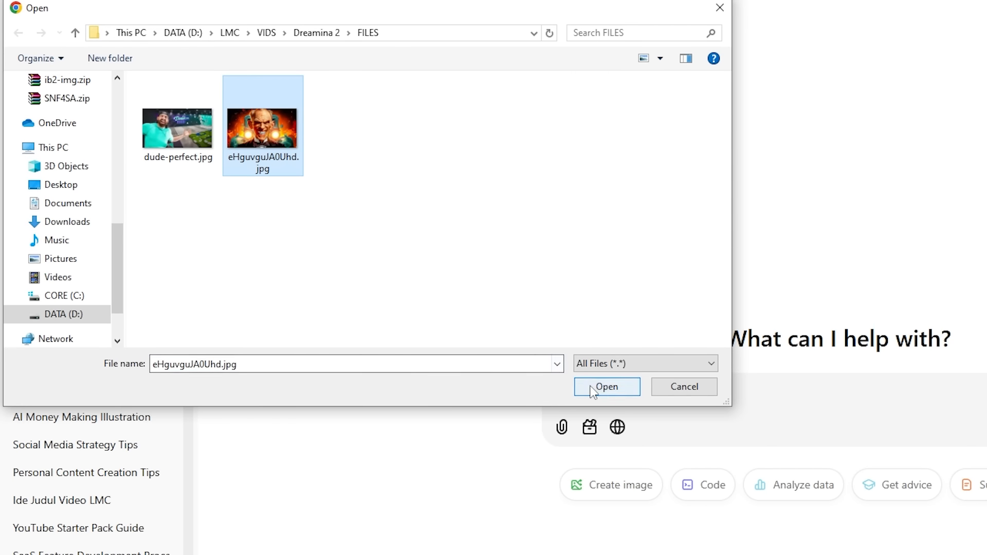
{"action": "left_click", "coordinate": [347, 279]}
{"action": "type", "text": "tulis prompt untuk AI text to image dalam Bahasa Indonesia berdasarkan image terlampir"}
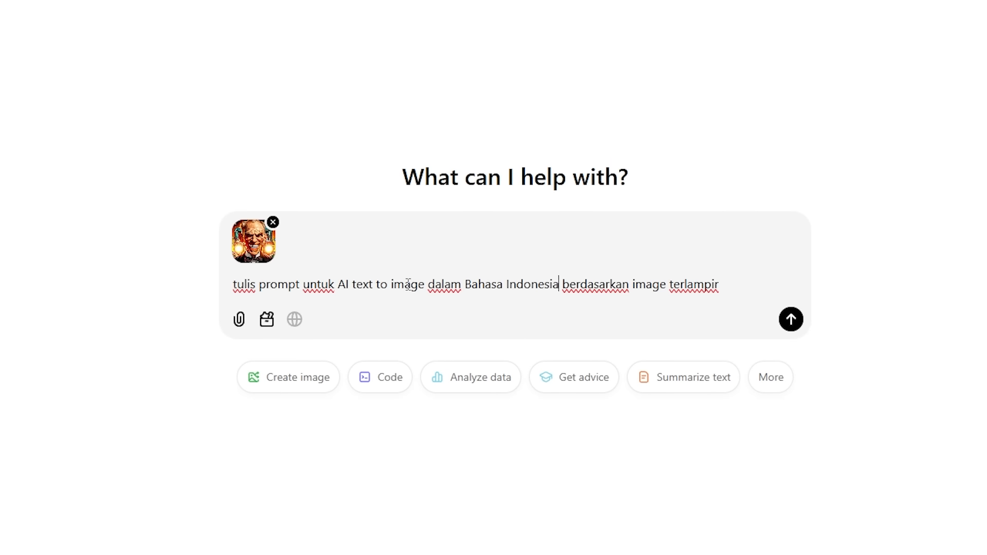
{"action": "left_click", "coordinate": [790, 319]}
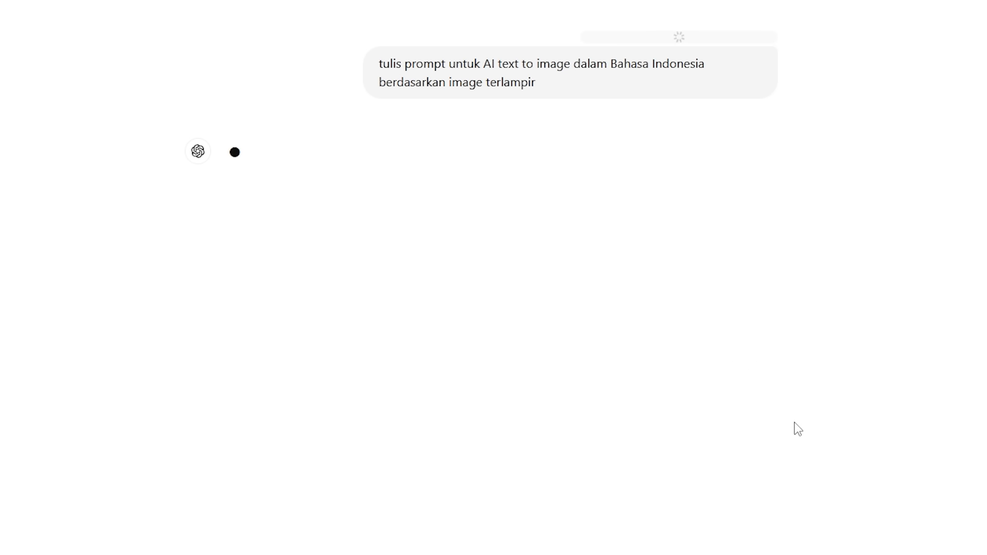